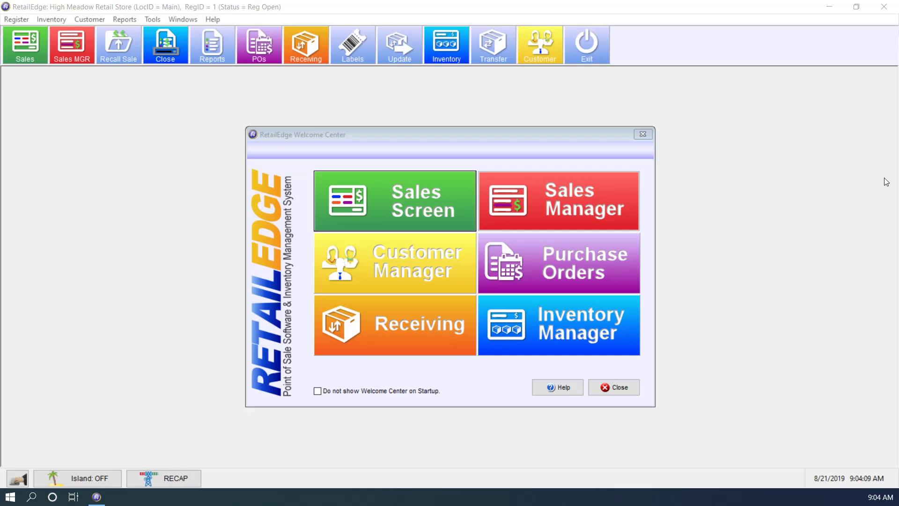
From the sales screen, open Advanced > Edit QL Buttons and confirm the reset to edit the quick list.
click(394, 192)
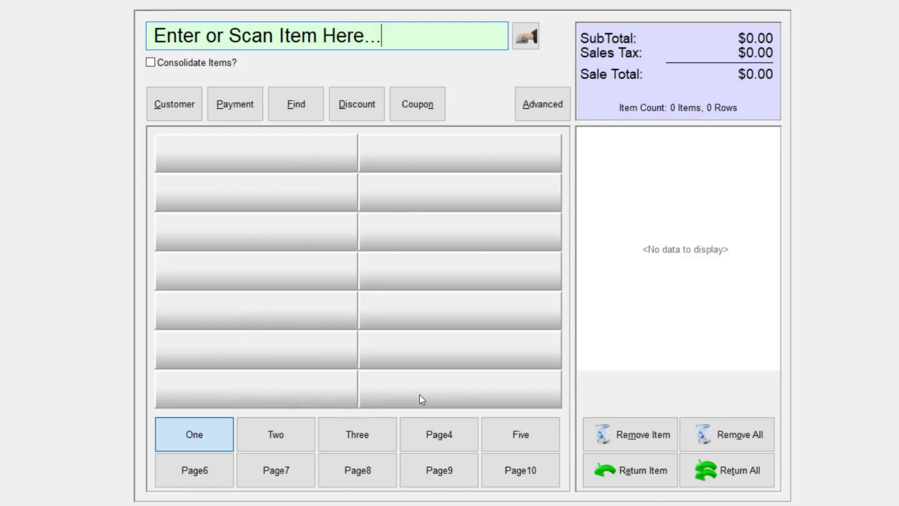
click(544, 107)
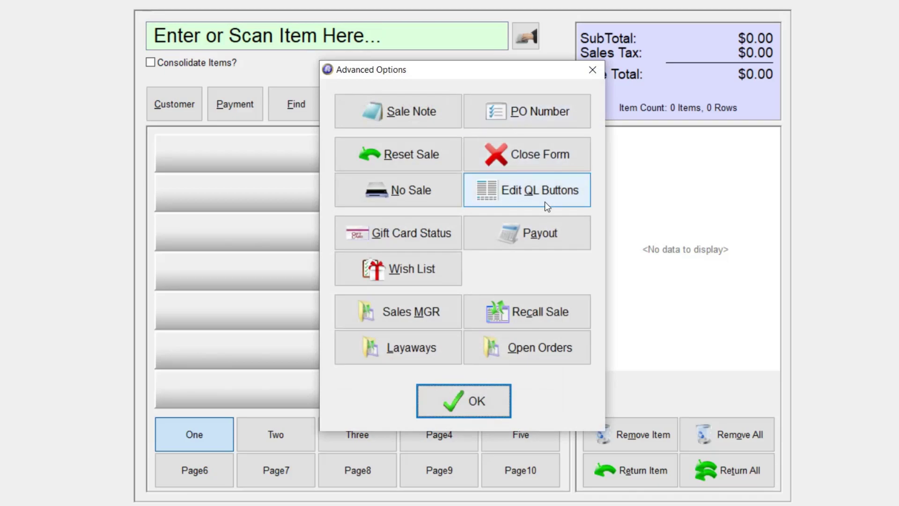
click(544, 202)
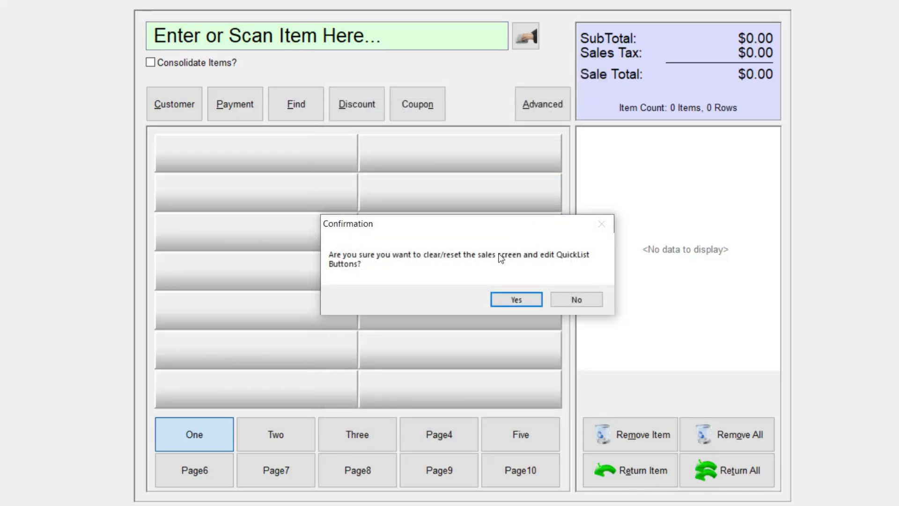
click(517, 304)
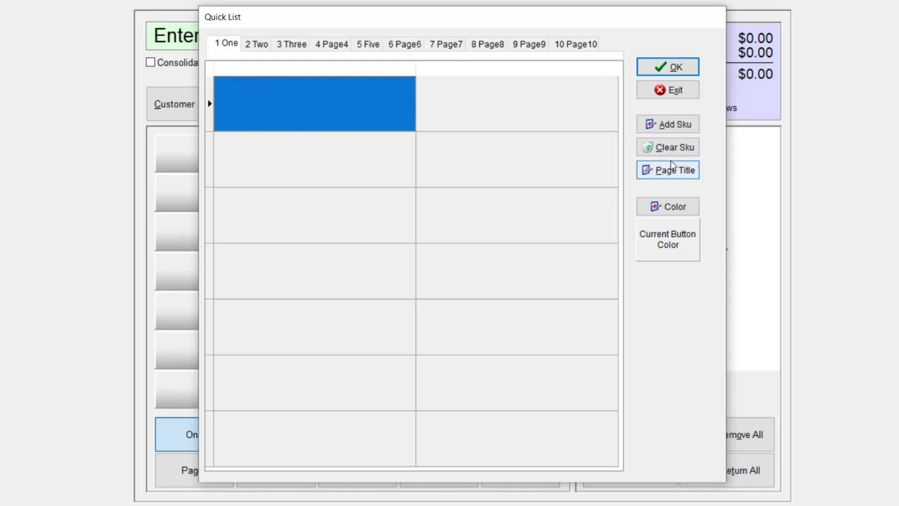
Title quick list pages 1–3 'Ski', 'Boots' and 'Services', then return to the Ski page.
click(675, 171)
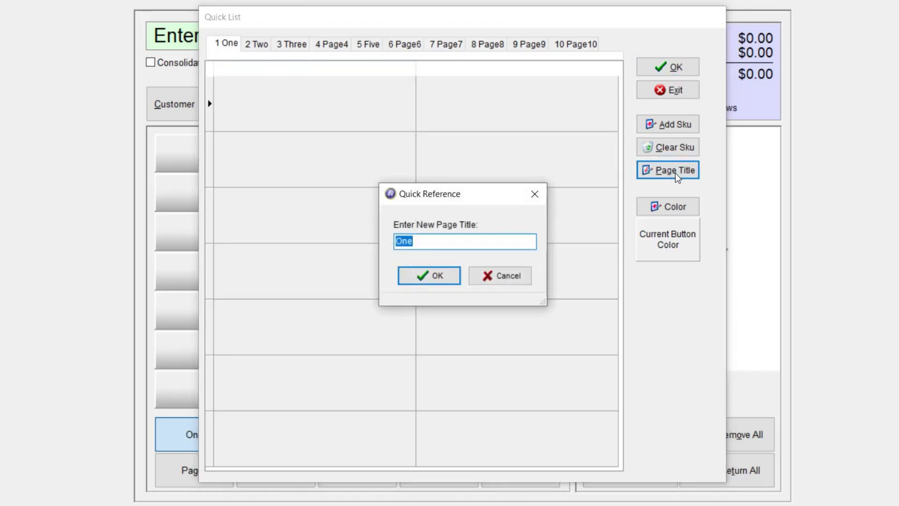
text(Ski)
key(Return)
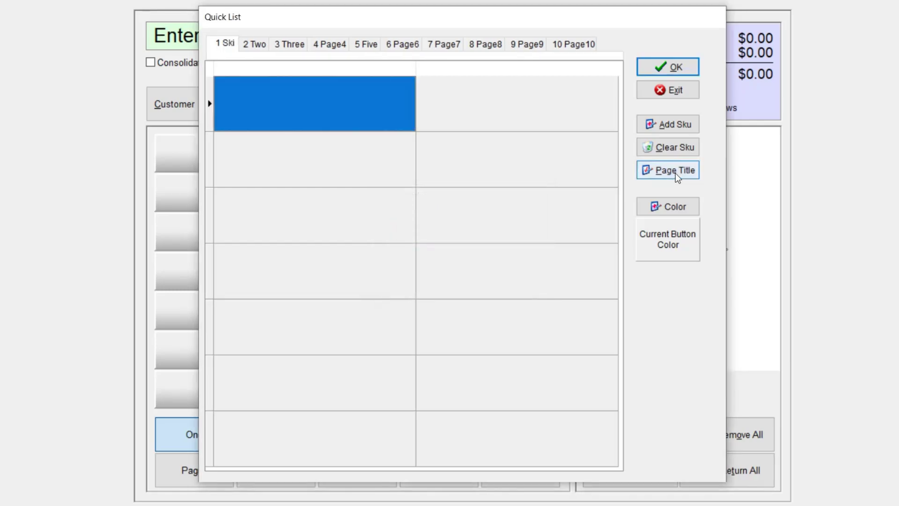
click(253, 43)
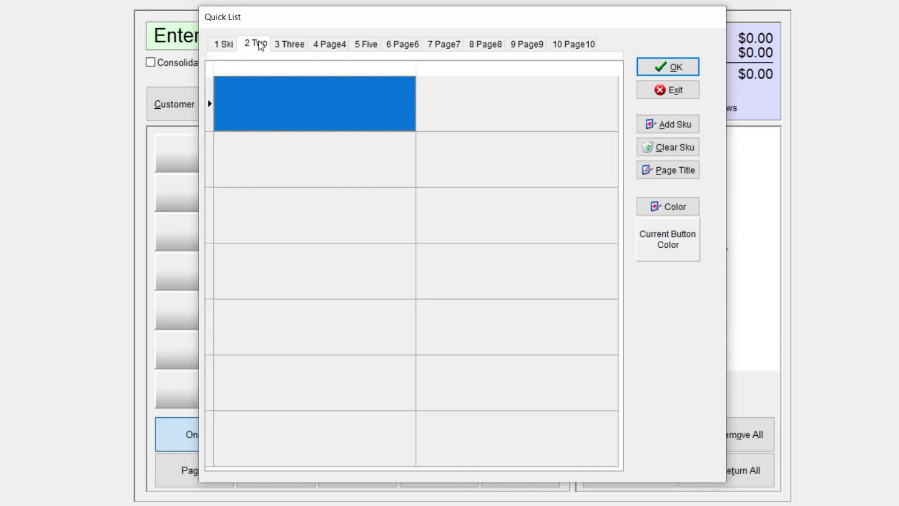
click(676, 174)
text(Boots)
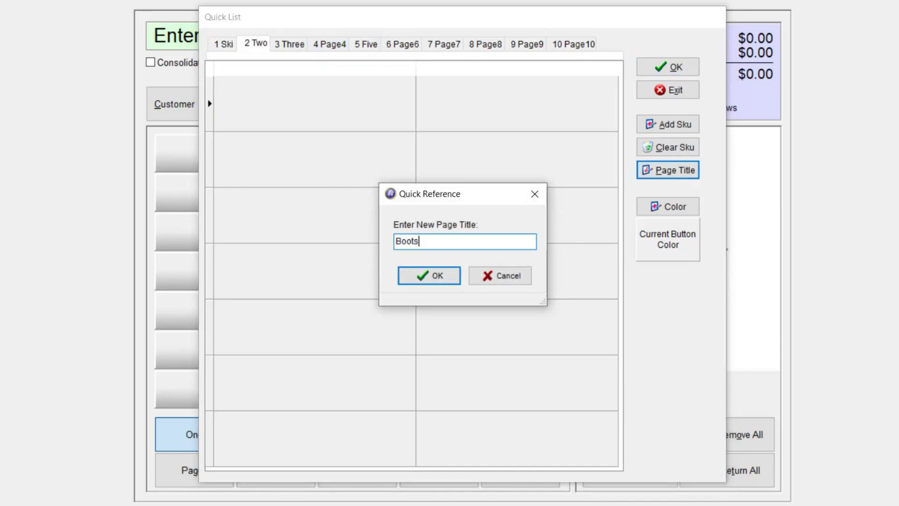
key(Return)
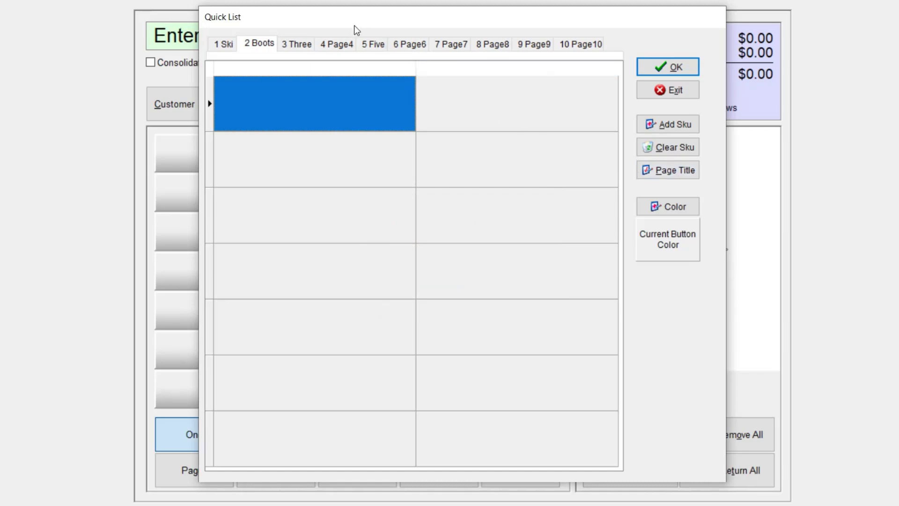
click(298, 48)
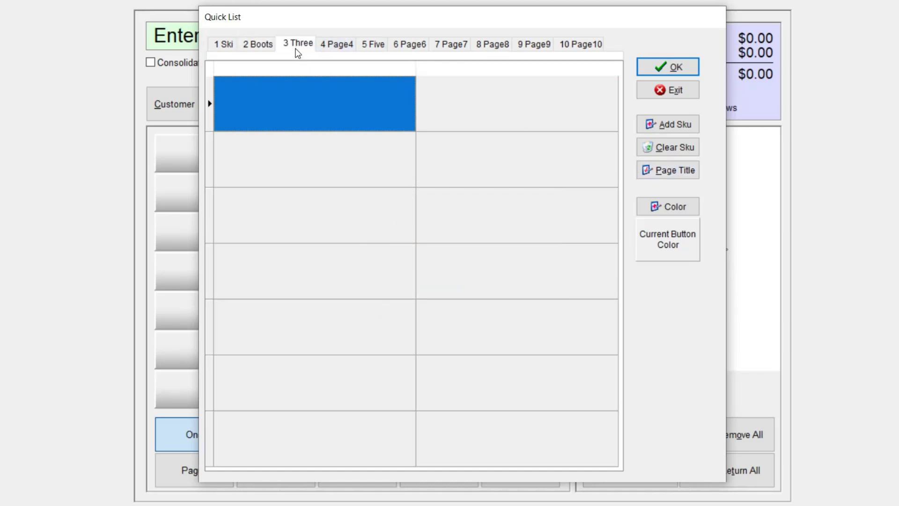
click(674, 170)
text(Ser)
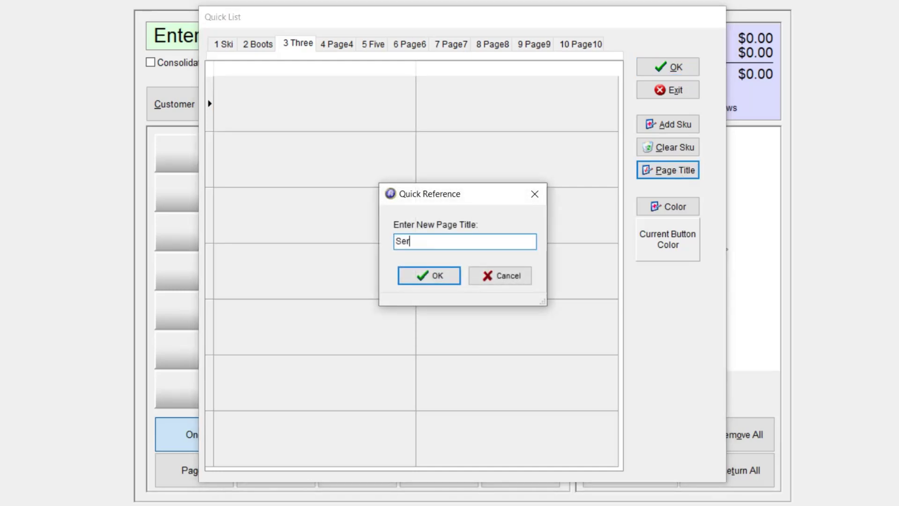
text(vices)
key(Return)
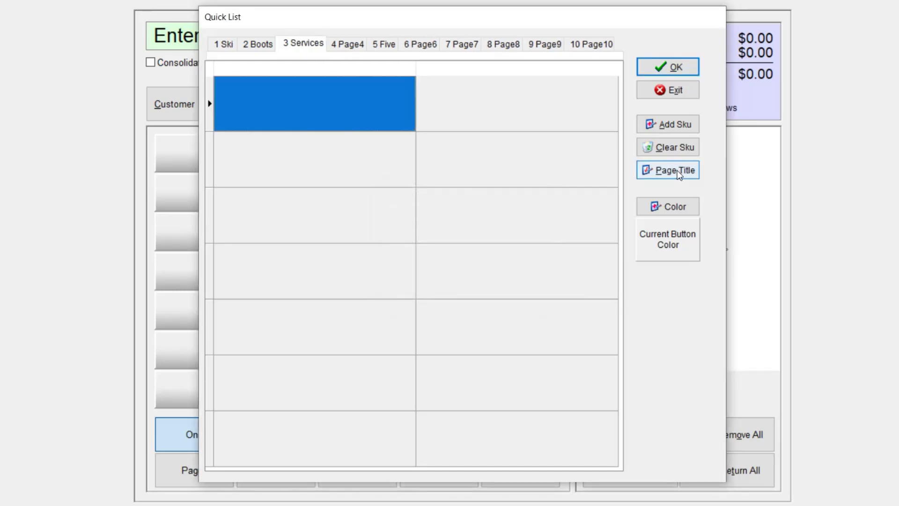
click(226, 45)
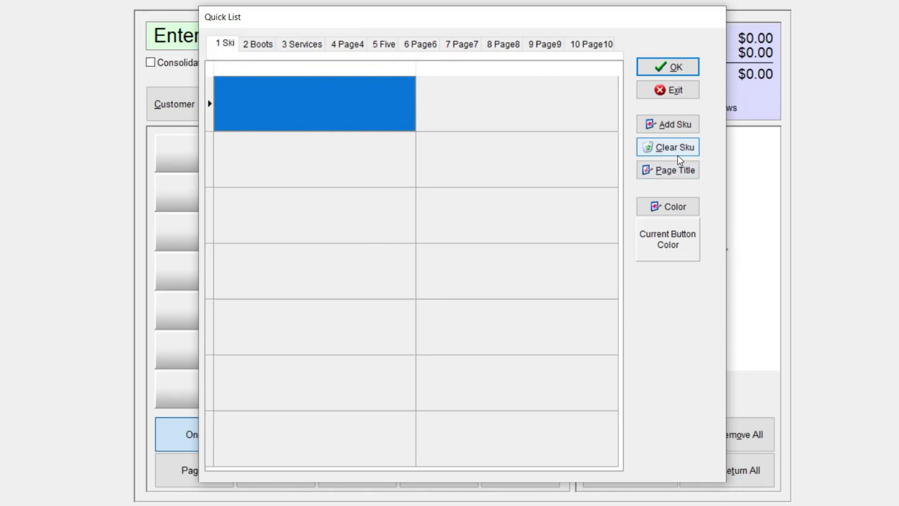
Search for TM22 items and assign TM22 Ski 150 to the first Ski button.
click(689, 122)
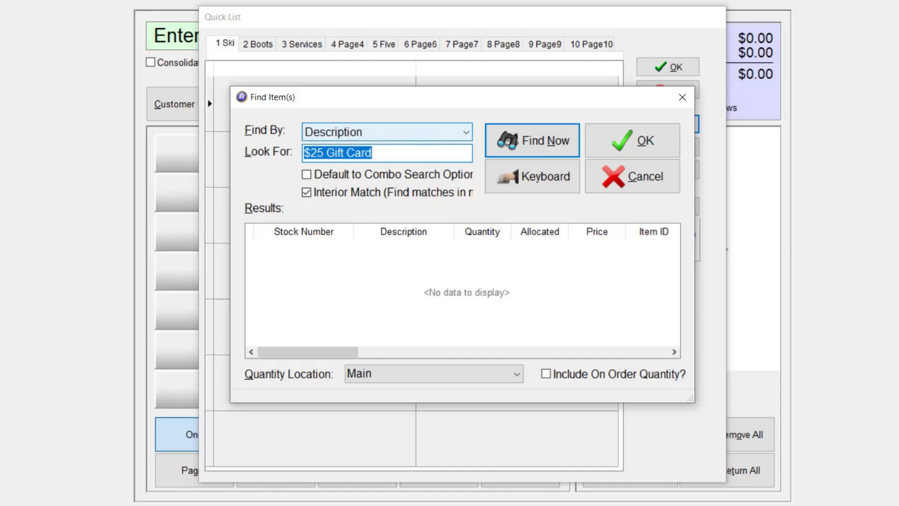
text(TM22)
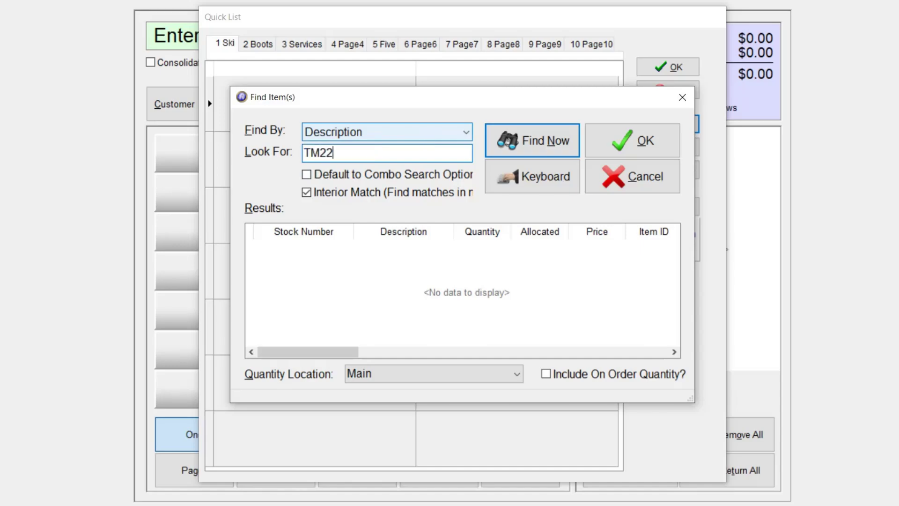
key(Return)
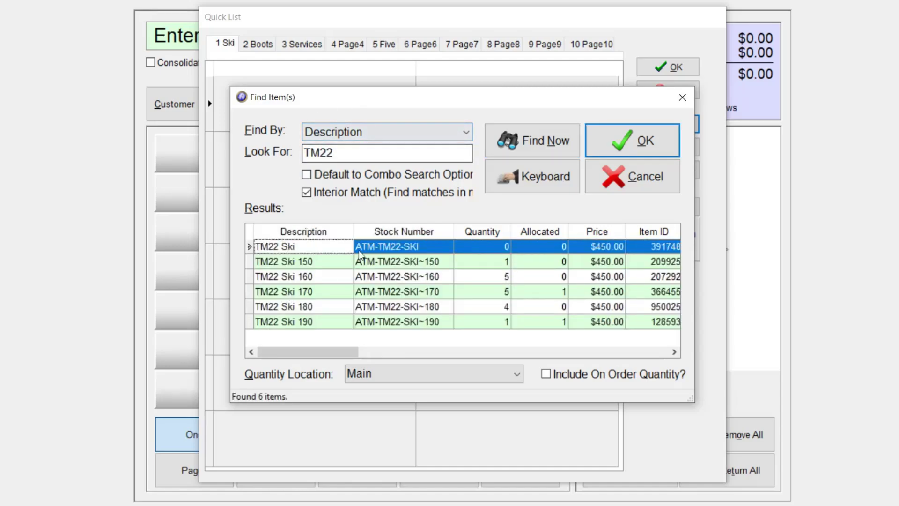
double_click(322, 261)
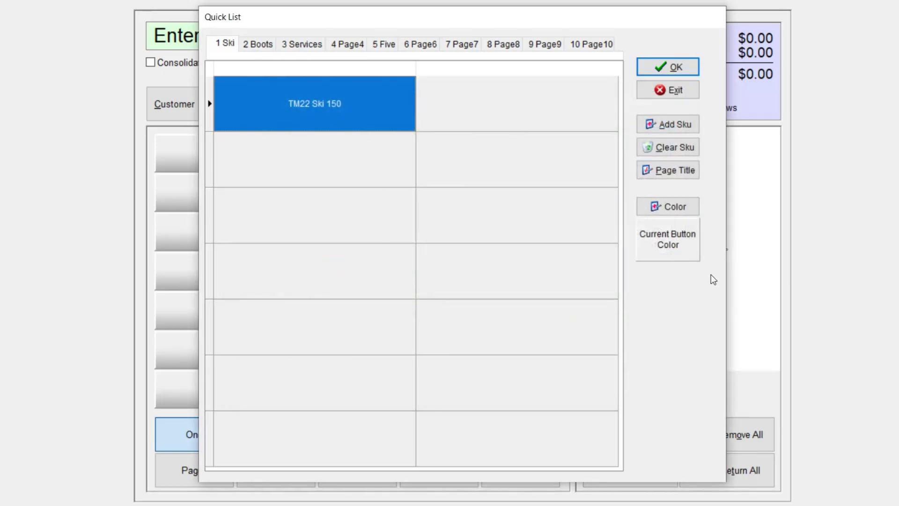
Add TM22 Ski 160 to the empty slot below TM22 Ski 150.
click(294, 175)
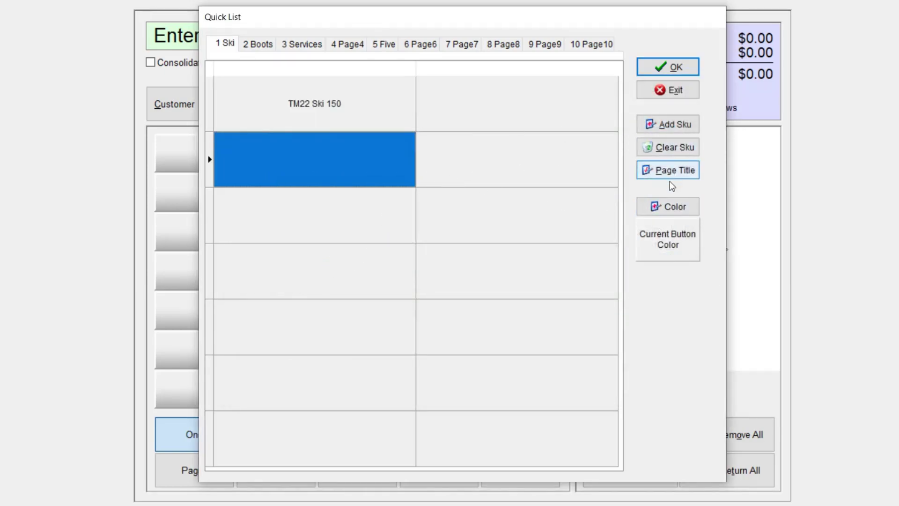
click(668, 124)
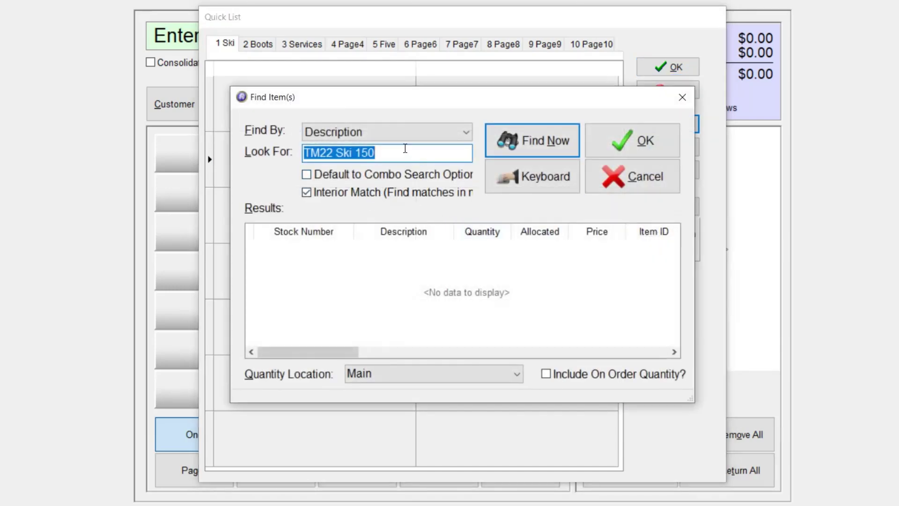
click(401, 149)
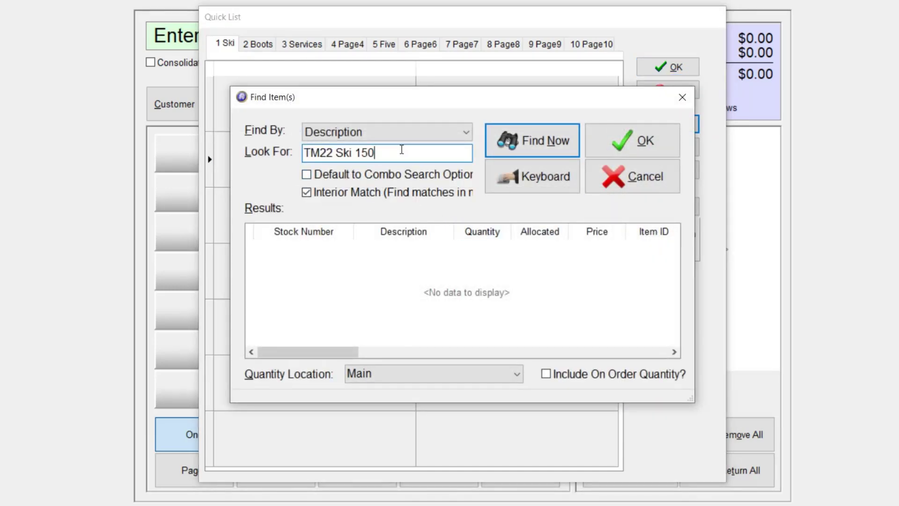
key(BackSpace)
key(BackSpace)
key(BackSpace)
key(BackSpace)
key(Return)
click(297, 276)
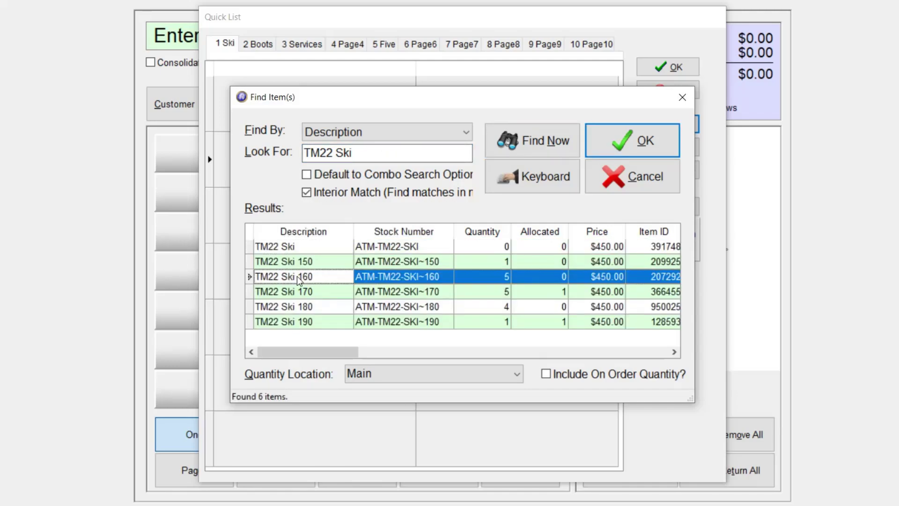
double_click(296, 276)
Add TM22 Ski 170 to the empty slot below TM22 Ski 160.
click(368, 219)
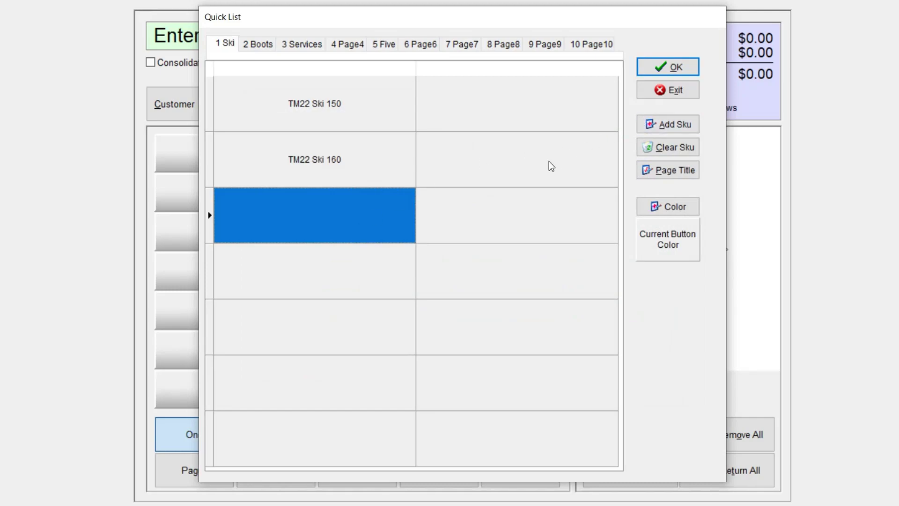
click(678, 125)
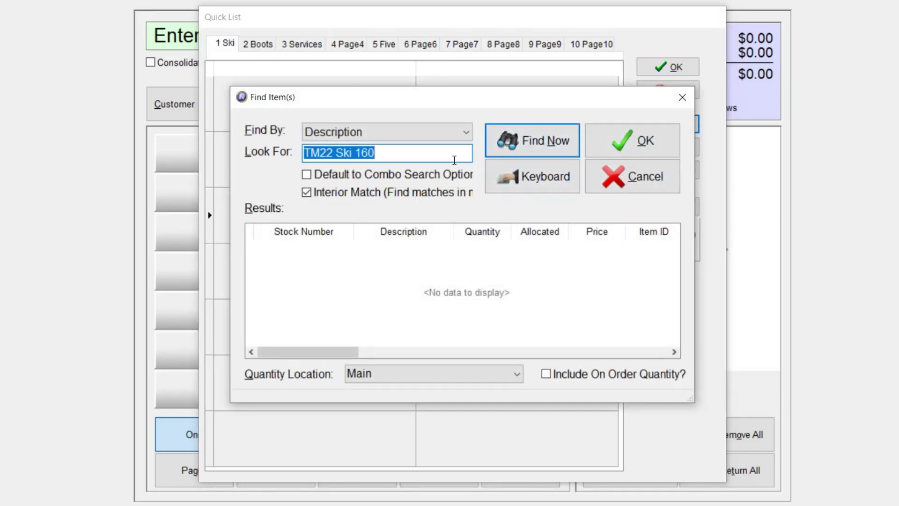
click(418, 158)
key(BackSpace)
key(BackSpace)
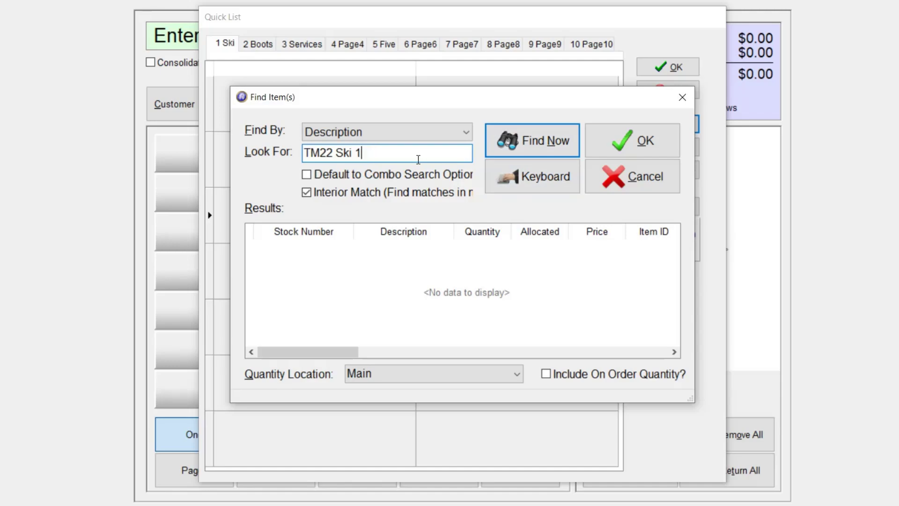
text(70)
key(Return)
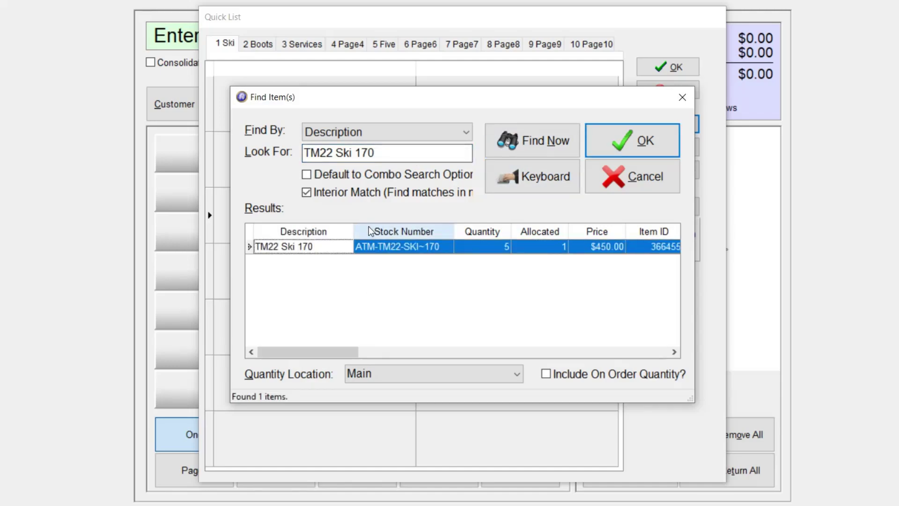
double_click(386, 248)
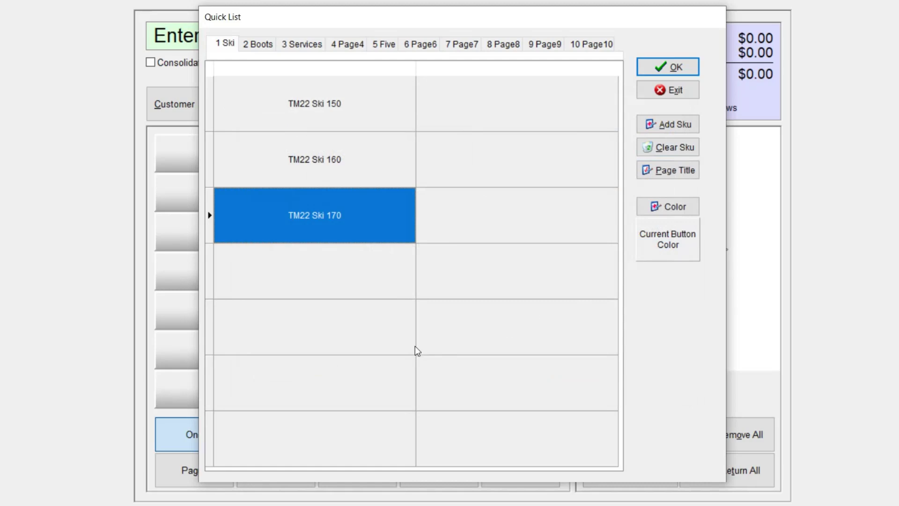
Check the three ski buttons, leaving TM22 Ski 150 selected.
click(386, 159)
click(369, 118)
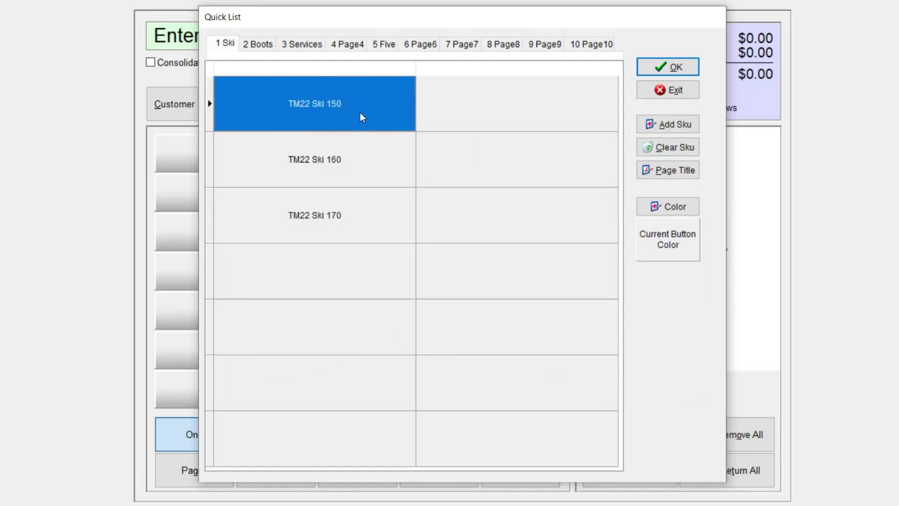
click(363, 148)
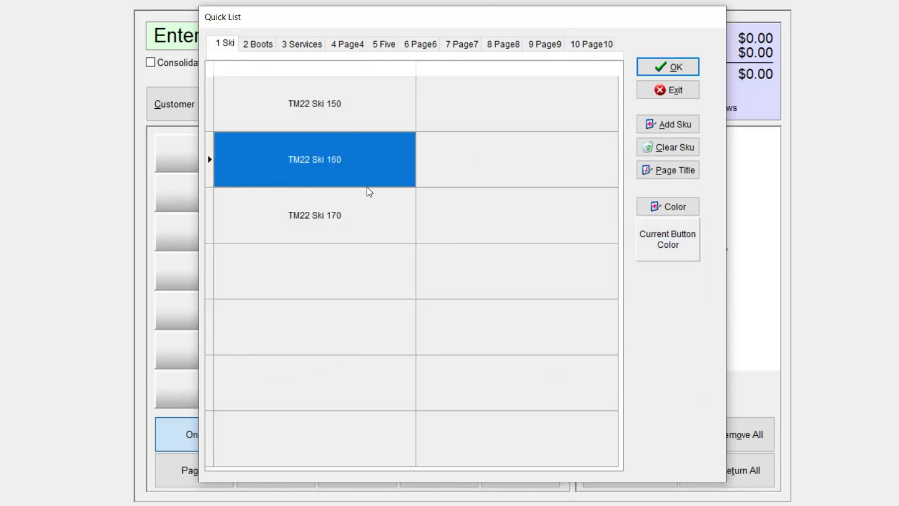
click(360, 212)
click(346, 86)
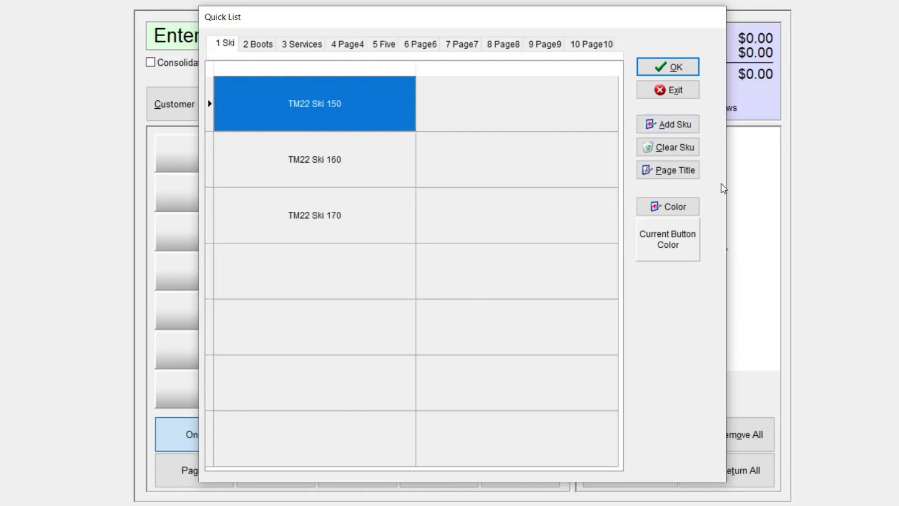
Set button colours one by one: TM22 Ski 150 orange, TM22 Ski 160 olive green, TM22 Ski 170 orange.
click(686, 211)
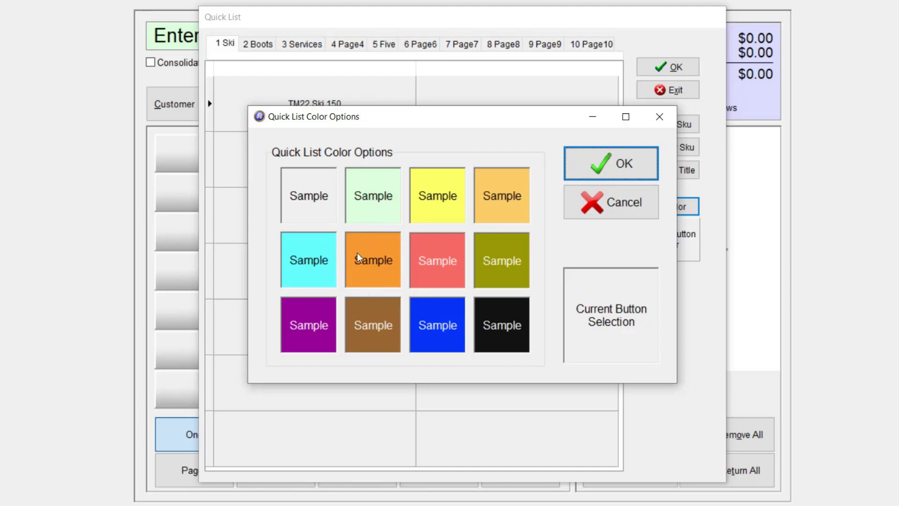
click(372, 250)
click(614, 167)
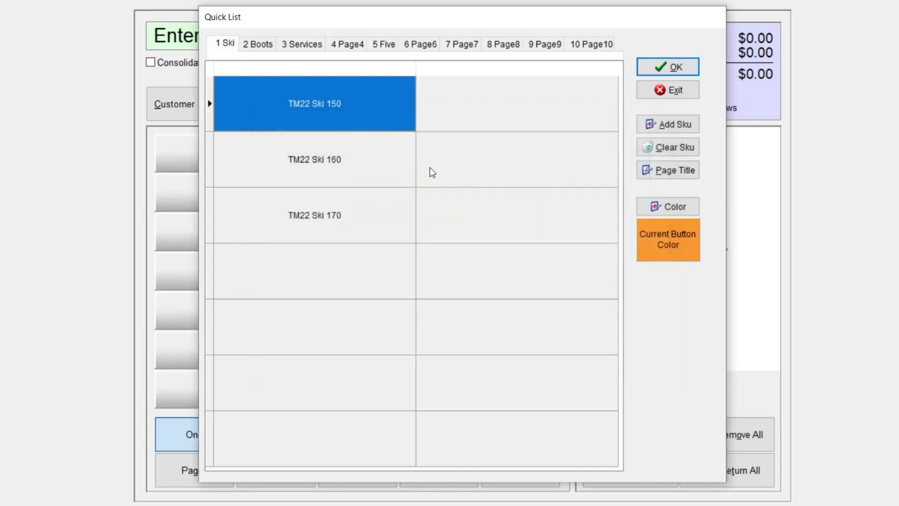
click(355, 167)
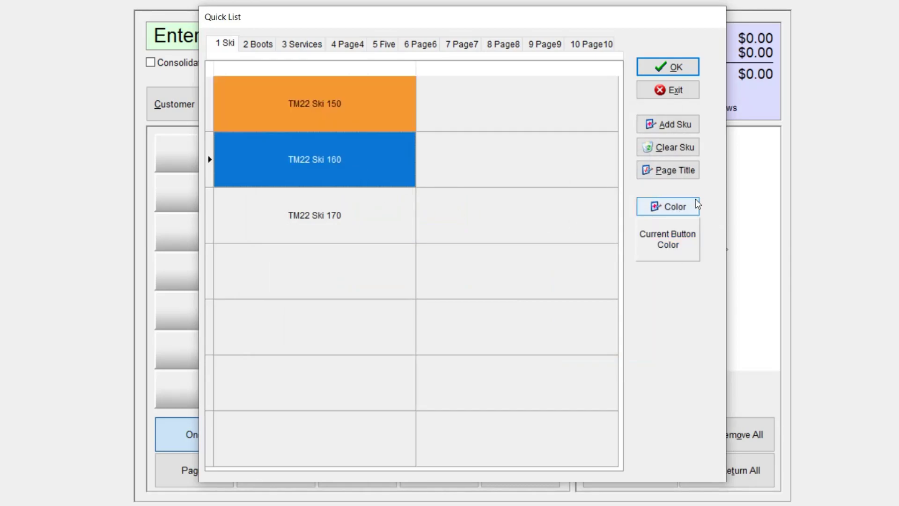
click(664, 206)
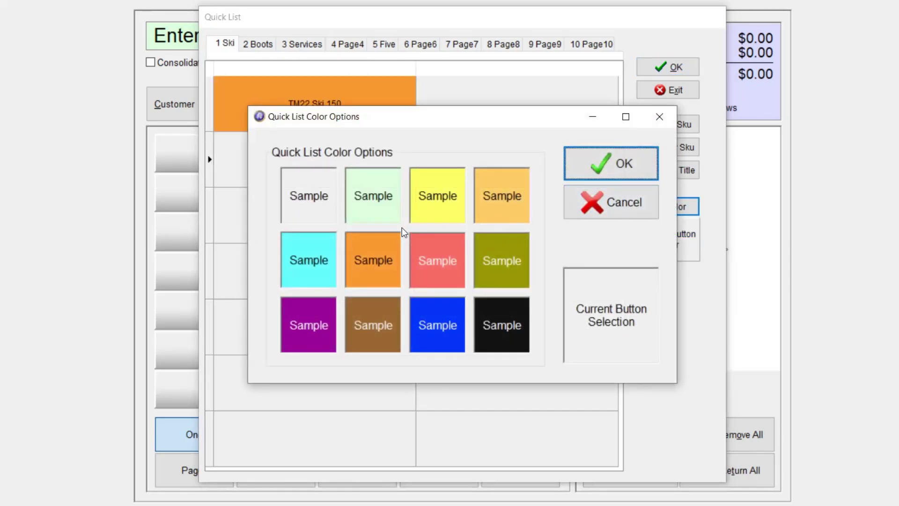
click(491, 260)
click(605, 158)
click(345, 208)
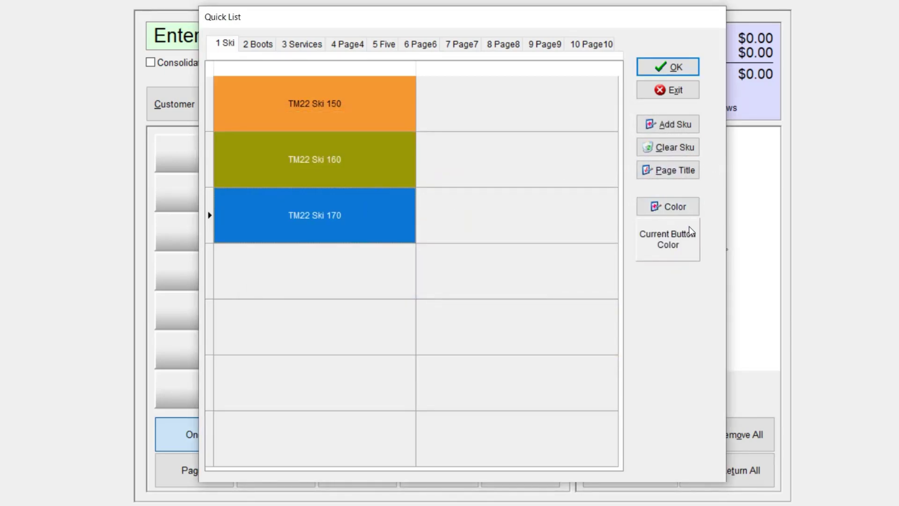
click(664, 208)
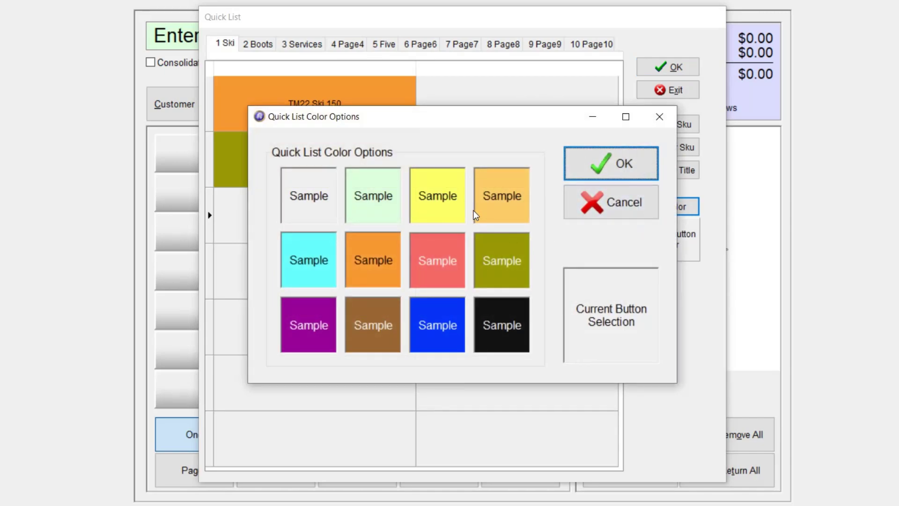
click(372, 267)
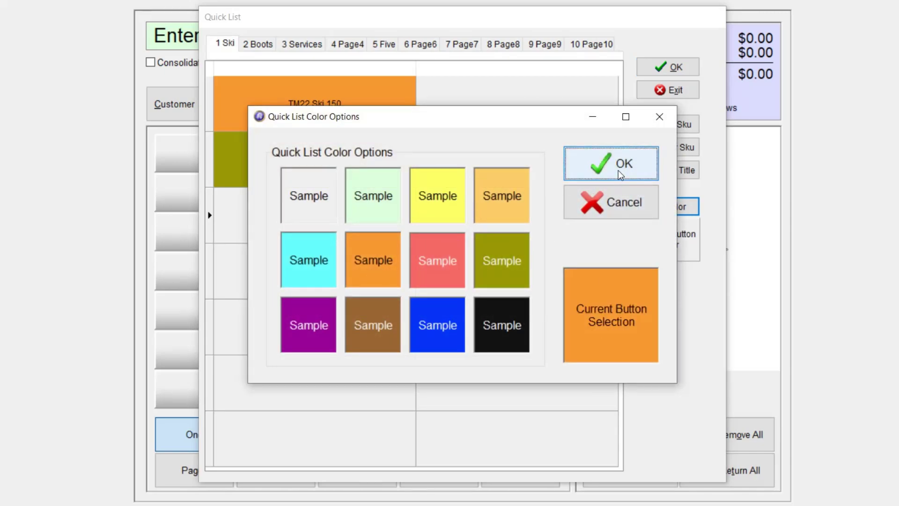
click(618, 170)
click(372, 266)
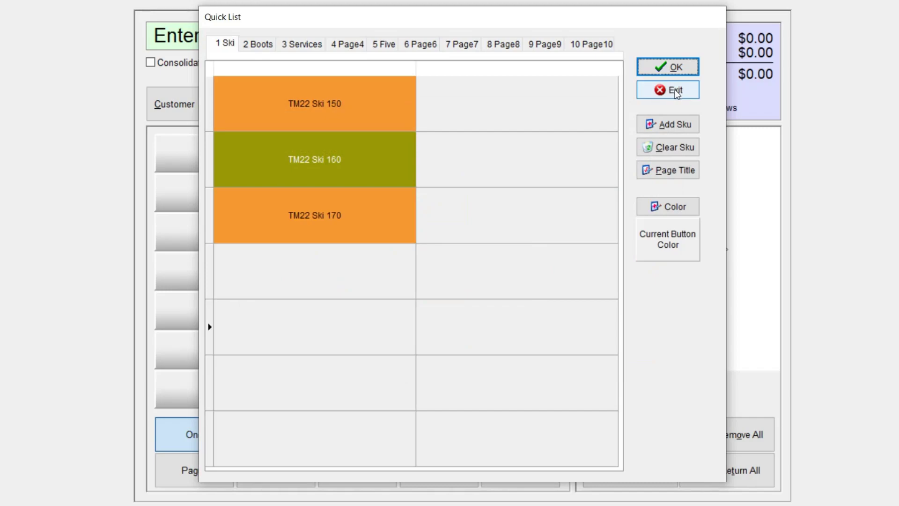
Exit the Quick List editor and save the changes to the QuickList.
click(675, 89)
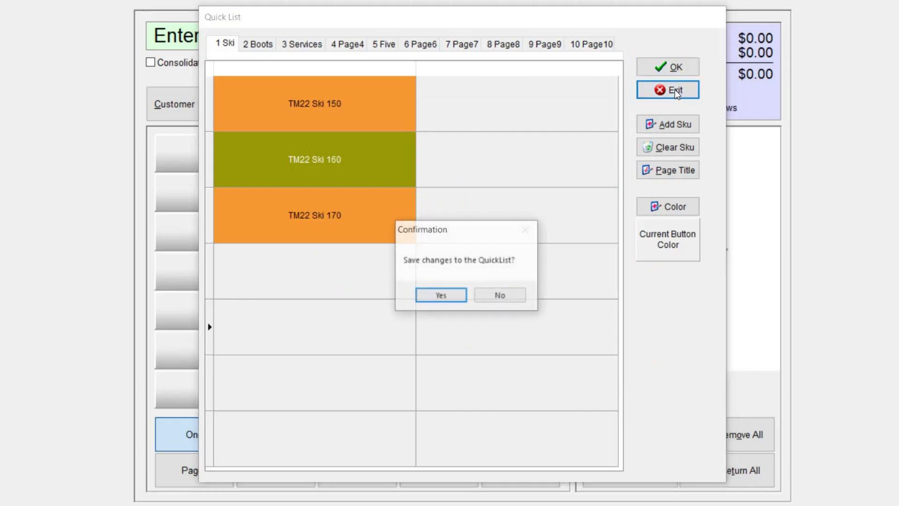
click(451, 298)
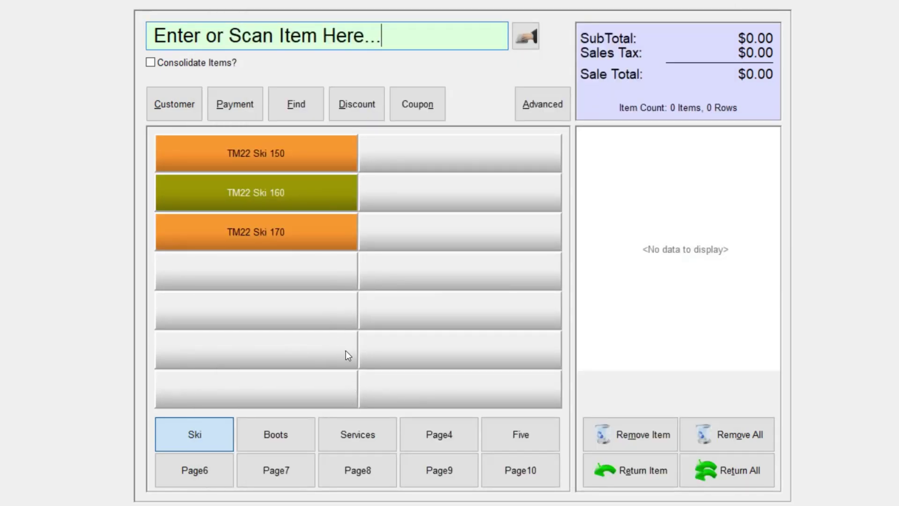
Ring up TM22 Ski 150, 160, 170 and a second 150 from the quick list buttons.
click(265, 154)
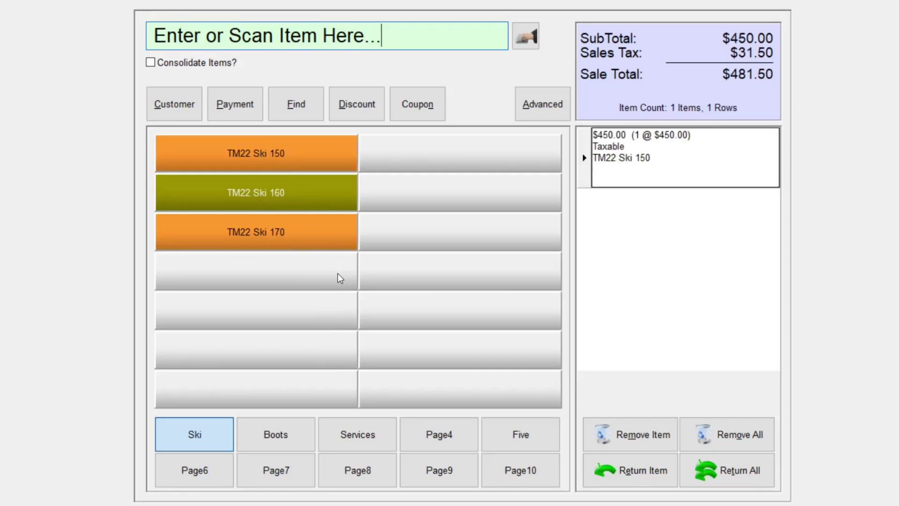
click(276, 200)
click(295, 238)
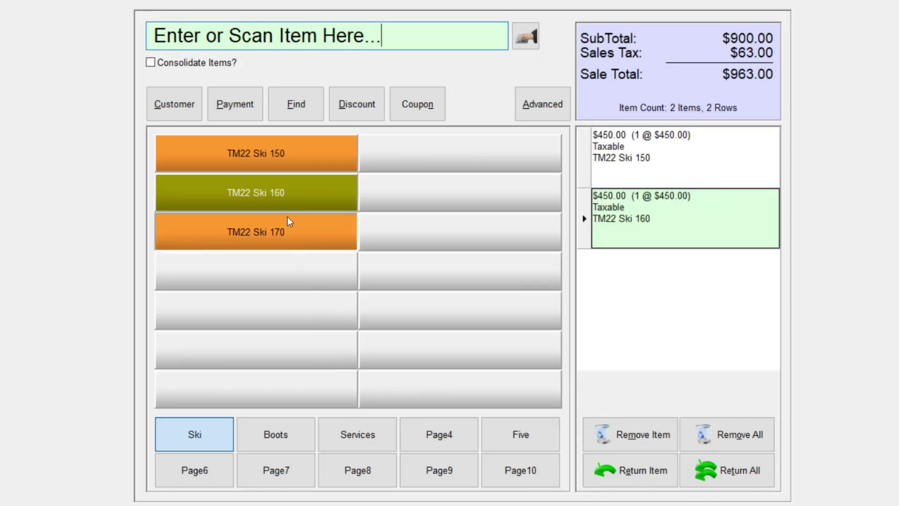
click(283, 161)
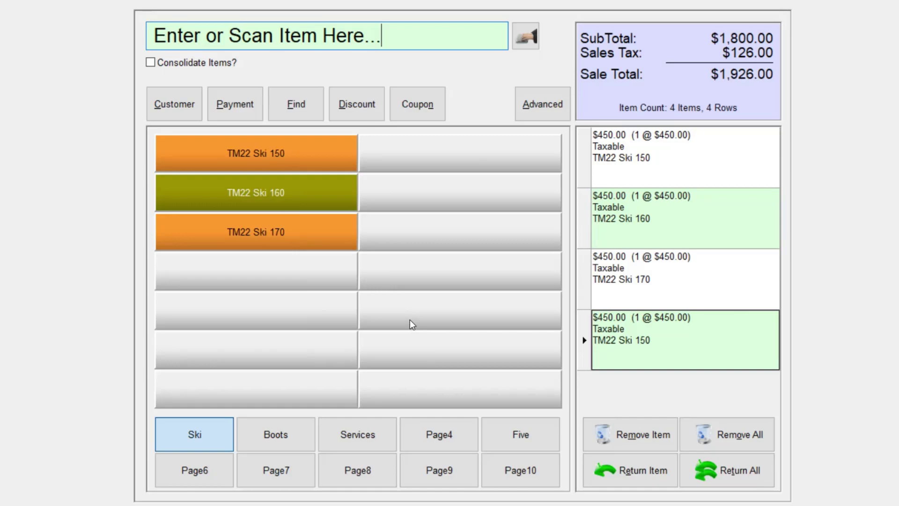